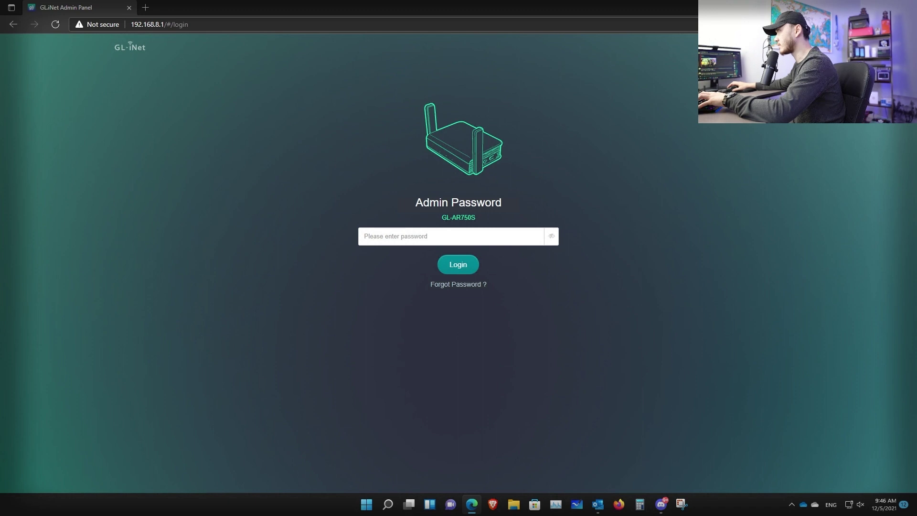
Sign in to the GL.iNet admin panel with the admin password
{"action": "left_click", "coordinate": [475, 234]}
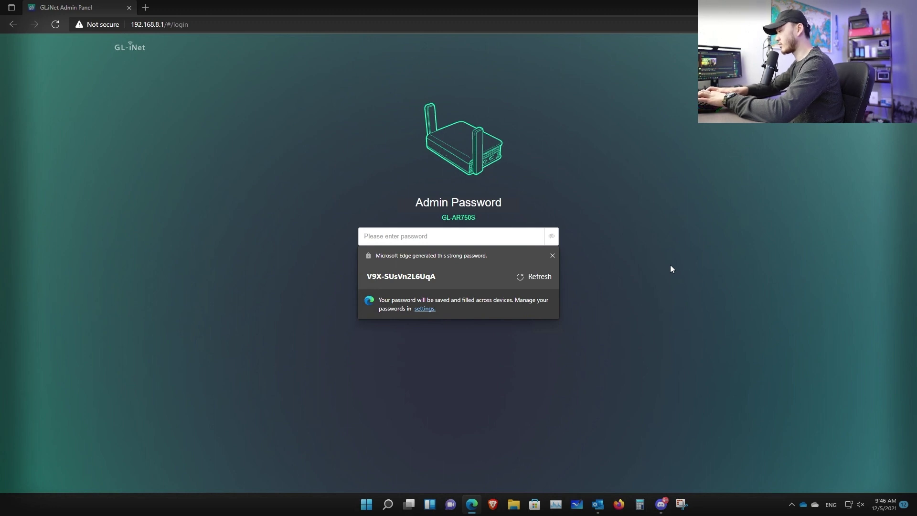
{"action": "type", "text": "•••••••"}
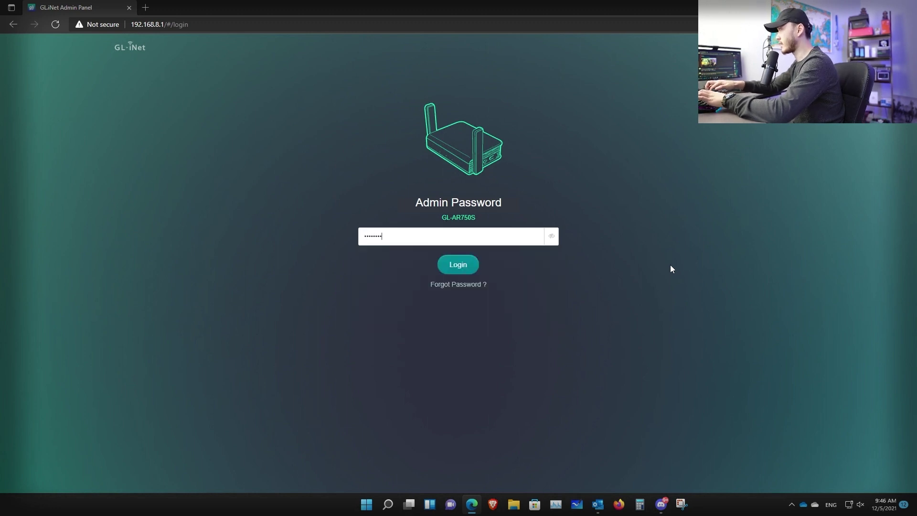
{"action": "left_click", "coordinate": [458, 269]}
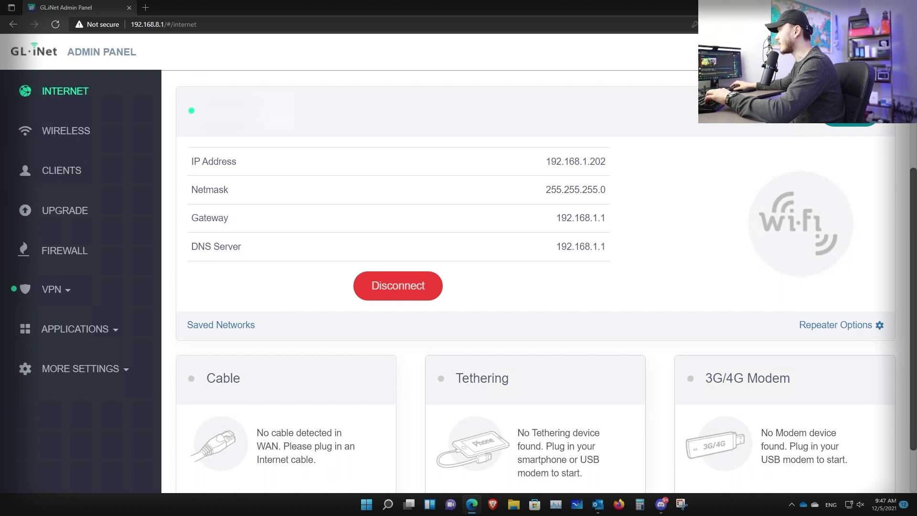
Select the router's IP address 192.168.1.202 to copy it
{"action": "left_click_drag", "start_coordinate": [546, 161], "coordinate": [605, 161]}
{"action": "left_click", "coordinate": [608, 165]}
{"action": "double_click", "coordinate": [609, 166]}
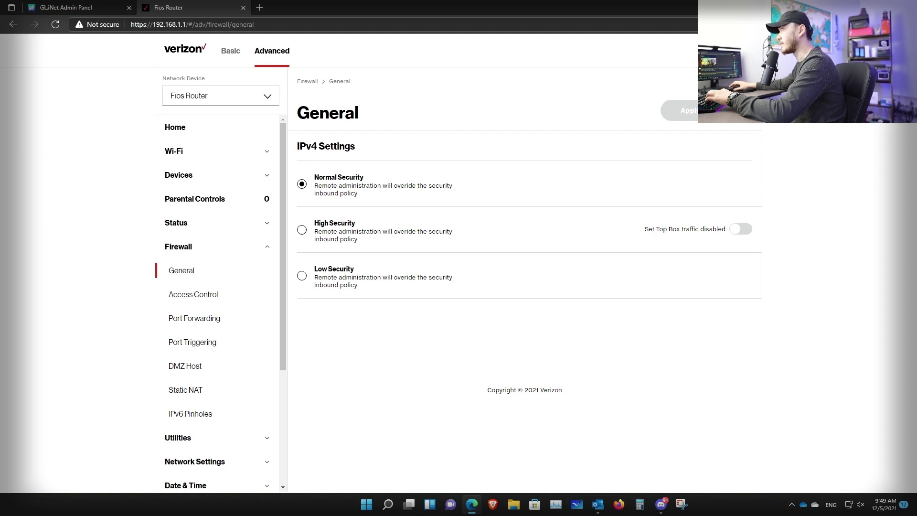
Open Firewall > Port Forwarding and begin editing the GL rule for port 51820
{"action": "left_click_drag", "start_coordinate": [153, 24], "coordinate": [187, 24]}
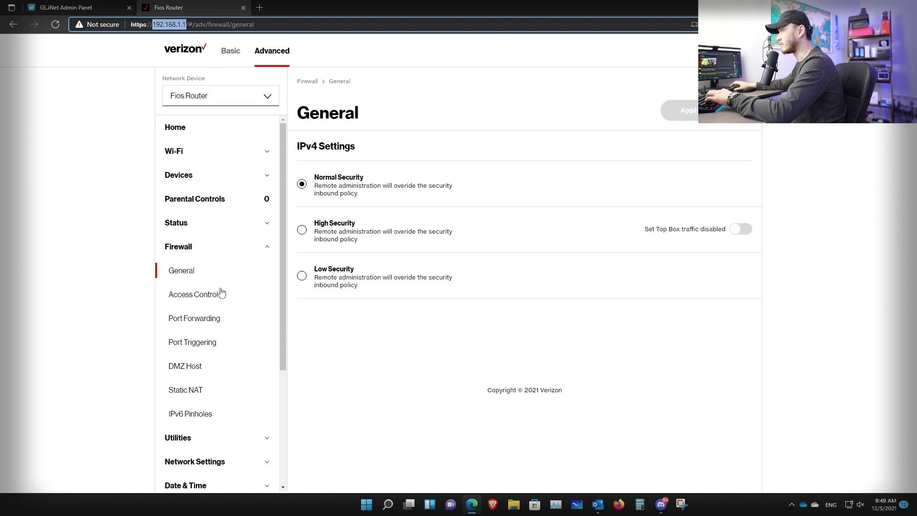
{"action": "left_click", "coordinate": [210, 326]}
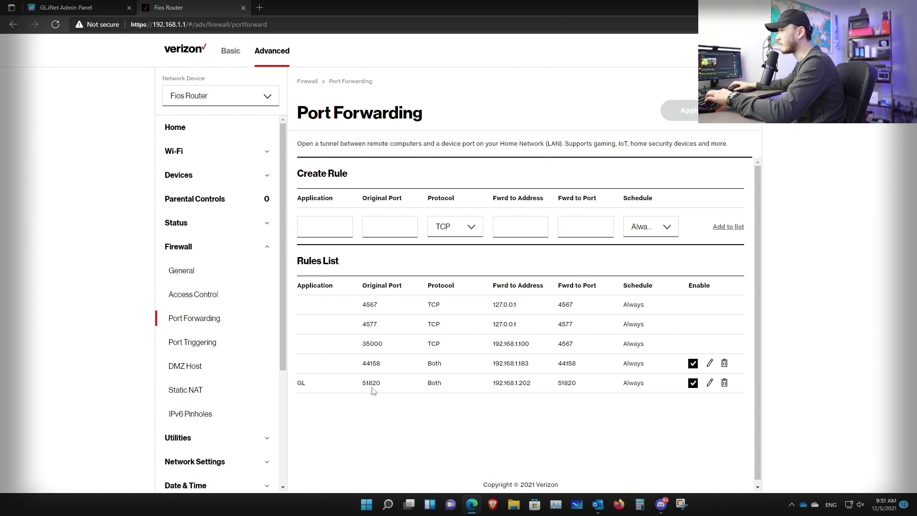
{"action": "left_click_drag", "start_coordinate": [534, 385], "coordinate": [492, 388]}
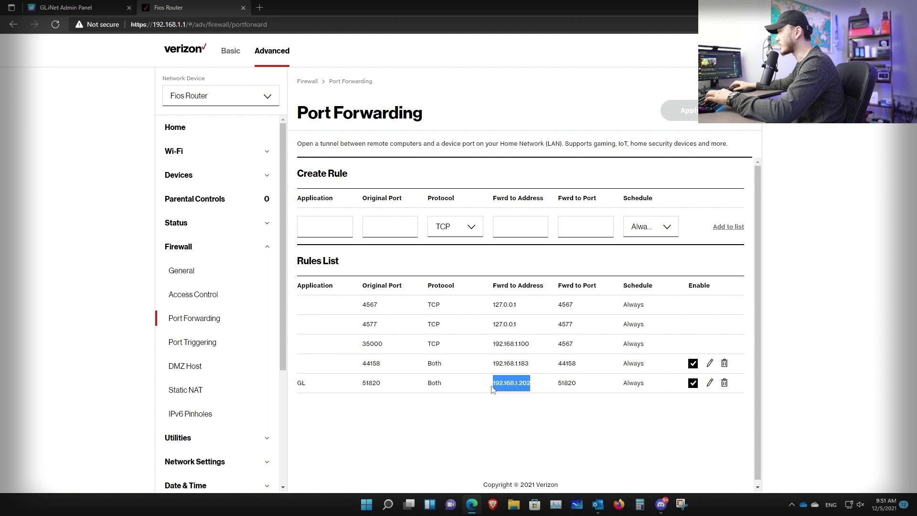
{"action": "left_click", "coordinate": [492, 388]}
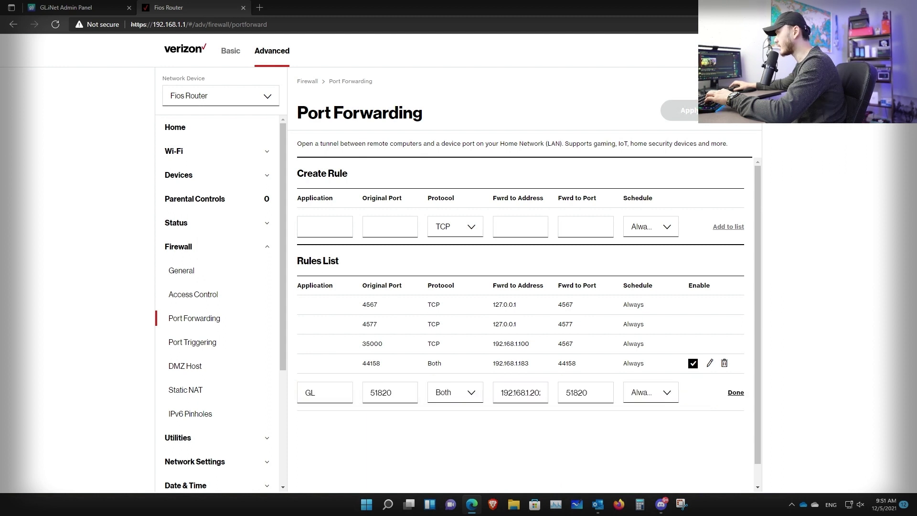
Verify the GL rule's port 51820, protocol Both and address 192.168.1.202, then click Done
{"action": "left_click", "coordinate": [390, 392]}
{"action": "key", "text": "ctrl+a"}
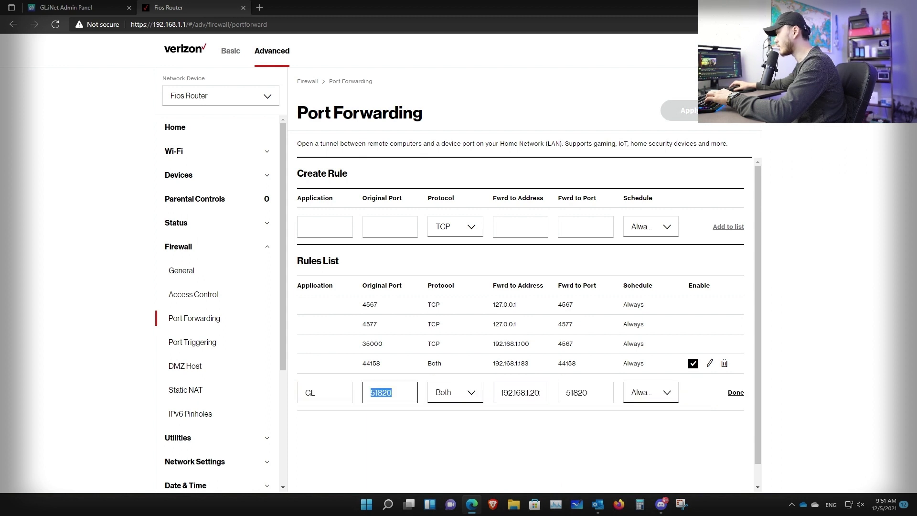
{"action": "left_click", "coordinate": [472, 394]}
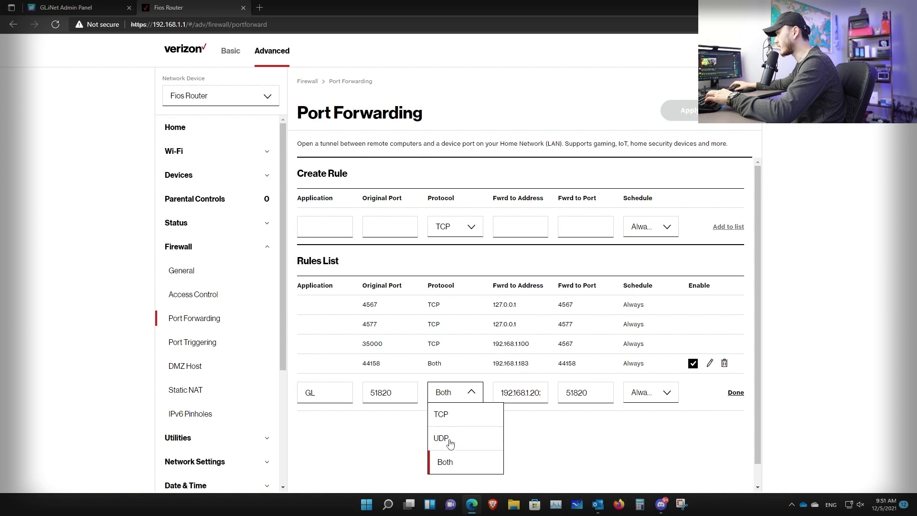
{"action": "left_click", "coordinate": [556, 442]}
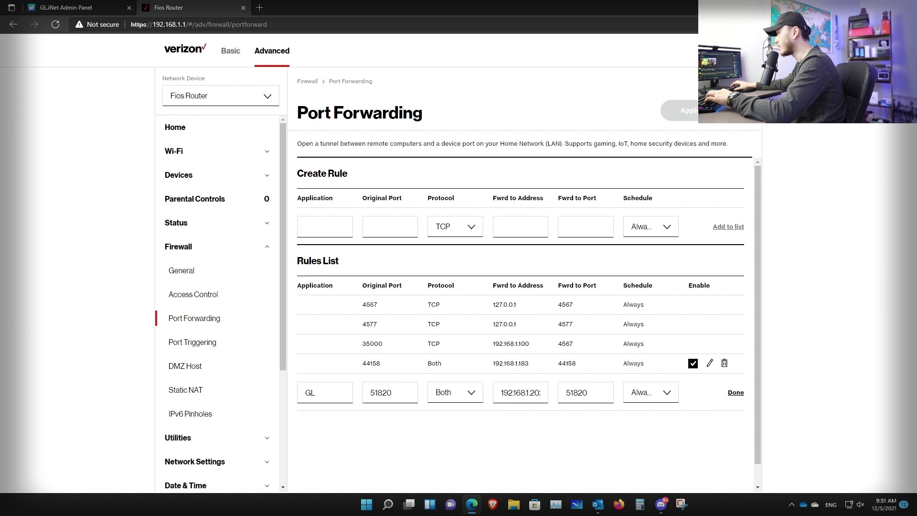
{"action": "left_click", "coordinate": [520, 392]}
{"action": "key", "text": "shift+Home"}
{"action": "key", "text": "ctrl+a"}
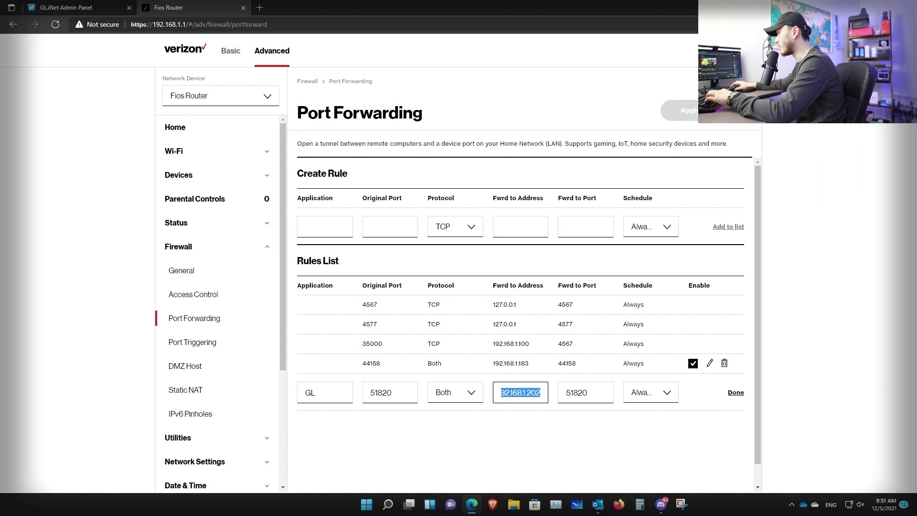
{"action": "left_click", "coordinate": [534, 392]}
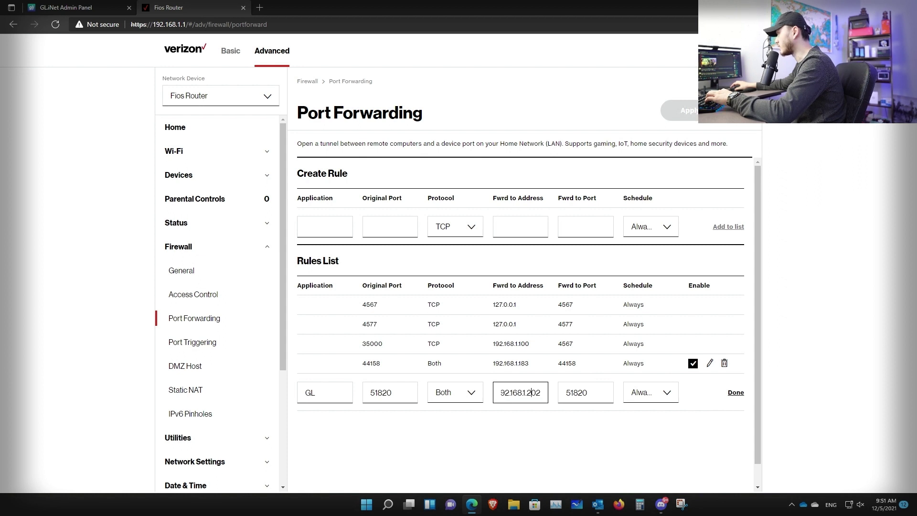
{"action": "key", "text": "shift+Left"}
{"action": "key", "text": "shift+Left"}
{"action": "key", "text": "shift+Left"}
{"action": "key", "text": "shift+Left"}
{"action": "key", "text": "shift+Left"}
{"action": "key", "text": "shift+Left"}
{"action": "key", "text": "shift+Left"}
{"action": "key", "text": "shift+Left"}
{"action": "key", "text": "shift+Left"}
{"action": "key", "text": "shift+Left"}
{"action": "key", "text": "shift+Left"}
{"action": "key", "text": "shift+Left"}
{"action": "key", "text": "shift+Left"}
{"action": "key", "text": "ctrl+c"}
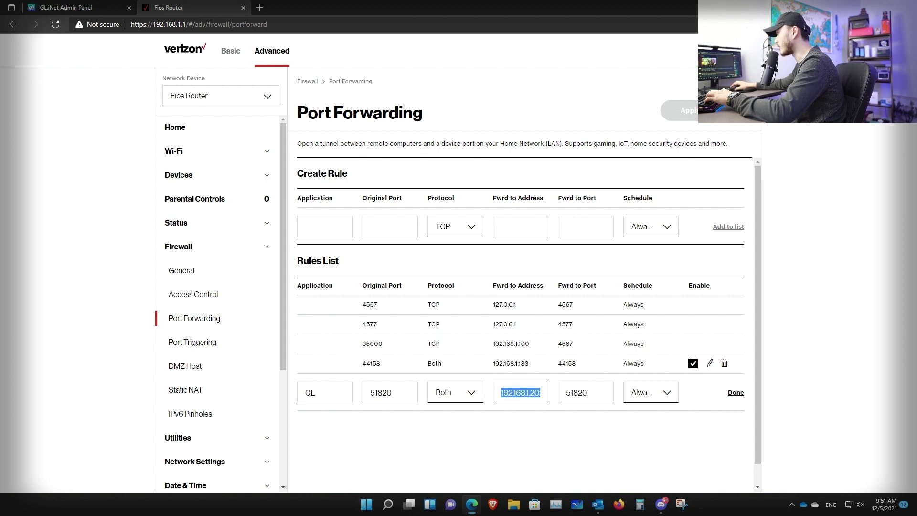
{"action": "left_click", "coordinate": [525, 393]}
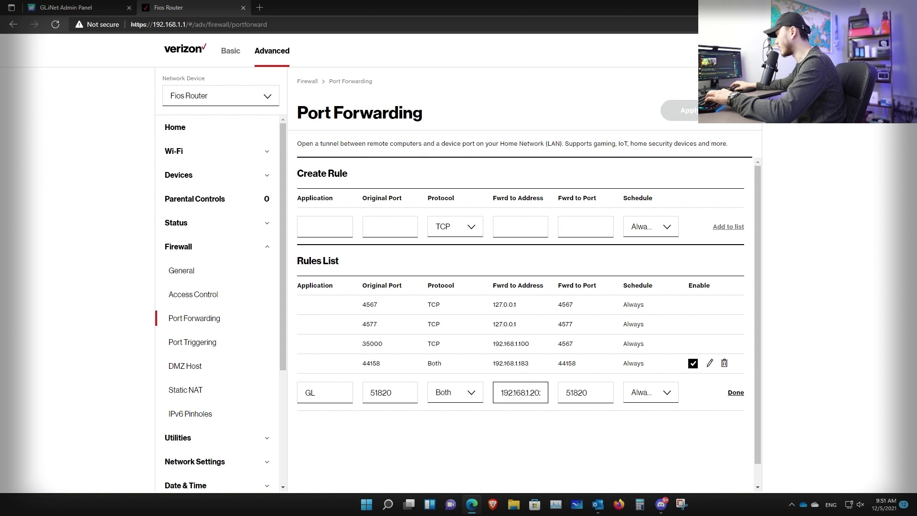
{"action": "left_click", "coordinate": [597, 389]}
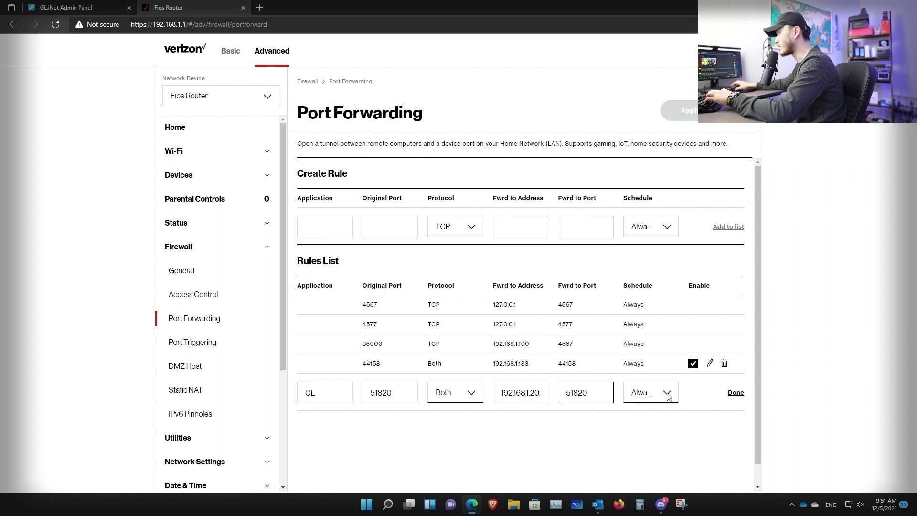
{"action": "left_click", "coordinate": [736, 393]}
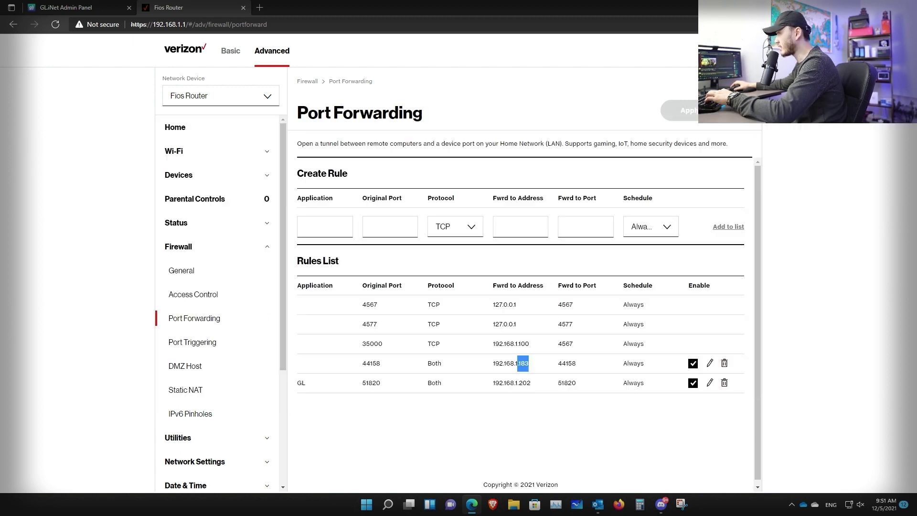
Review the 44158 rule's forwarding address 192.168.1.183
{"action": "double_click", "coordinate": [524, 368]}
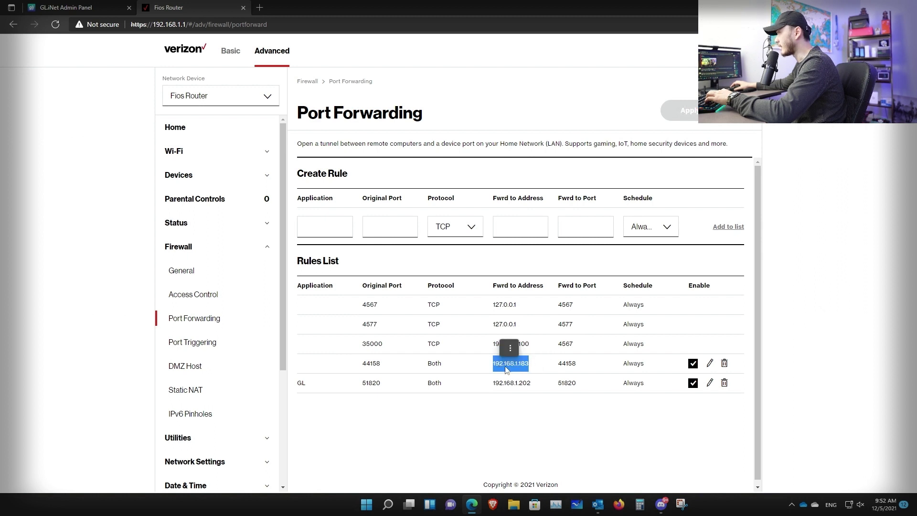
{"action": "left_click", "coordinate": [527, 371]}
{"action": "mouse_move", "coordinate": [530, 364]}
{"action": "left_mouse_down"}
{"action": "mouse_move", "coordinate": [492, 364]}
{"action": "mouse_move", "coordinate": [521, 364]}
{"action": "left_mouse_up"}
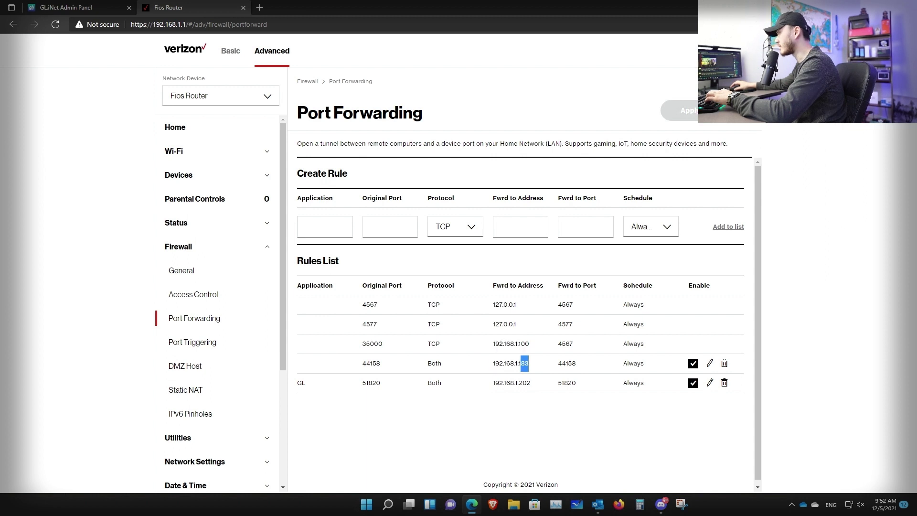
{"action": "left_click", "coordinate": [535, 372]}
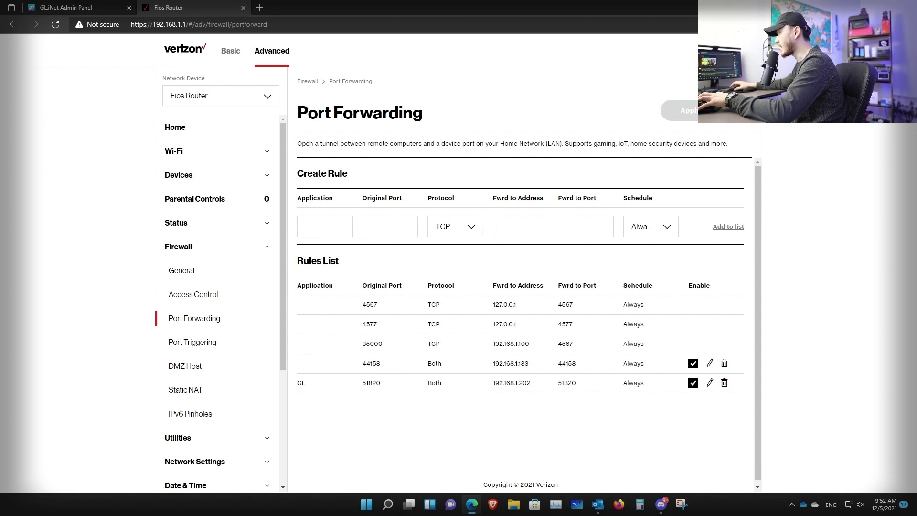
Edit the 44158 rule, keep it forwarding to 192.168.1.183, and close the Fios tab
{"action": "left_click", "coordinate": [710, 363]}
{"action": "left_click", "coordinate": [542, 375]}
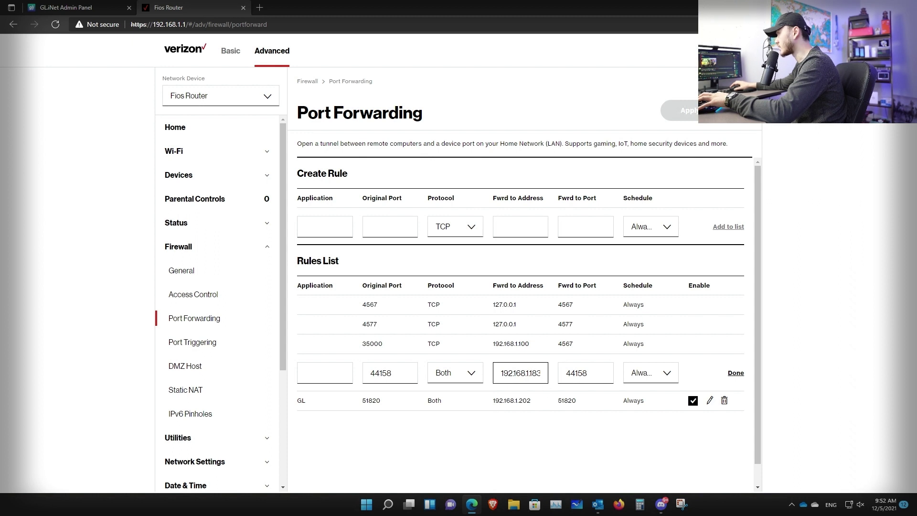
{"action": "key", "text": "ctrl+a"}
{"action": "key", "text": "ctrl+v"}
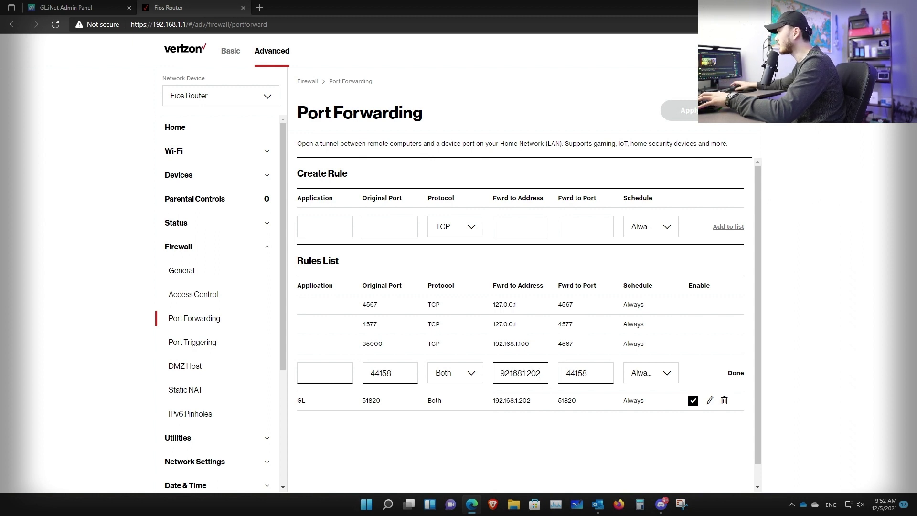
{"action": "left_click", "coordinate": [604, 419]}
{"action": "key", "text": "BackSpace"}
{"action": "type", "text": "183"}
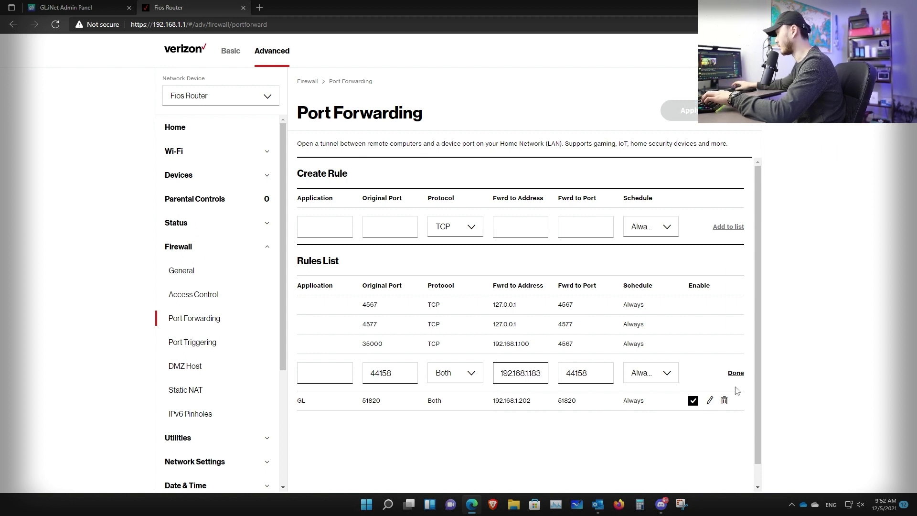
{"action": "key", "text": "ctrl+w"}
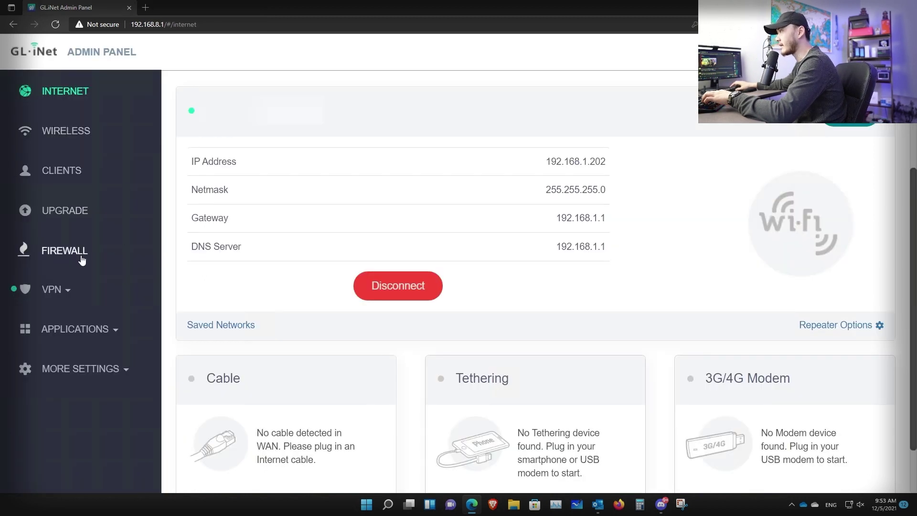
In the GL.iNet firewall, set helium's external zone to wan and internal zone to lan
{"action": "left_click", "coordinate": [65, 251]}
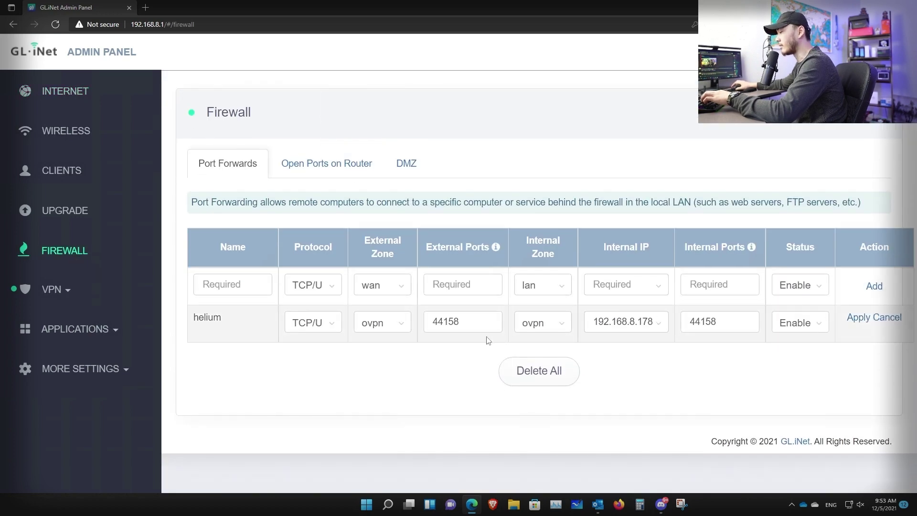
{"action": "left_click", "coordinate": [397, 324]}
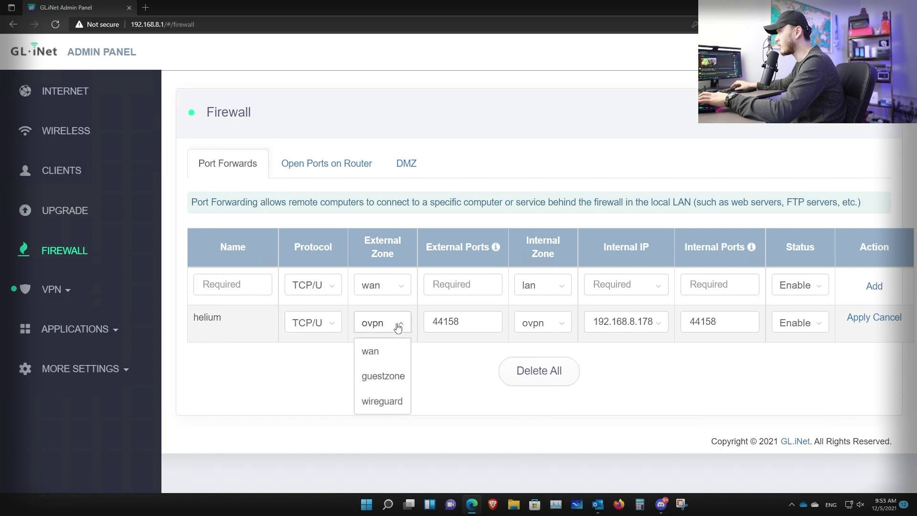
{"action": "left_click", "coordinate": [370, 351]}
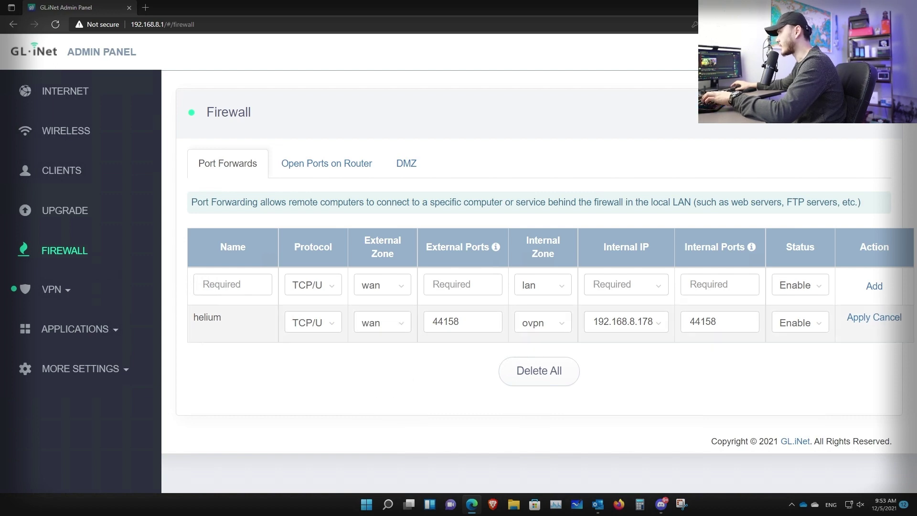
{"action": "left_click", "coordinate": [553, 324]}
{"action": "left_click", "coordinate": [528, 353]}
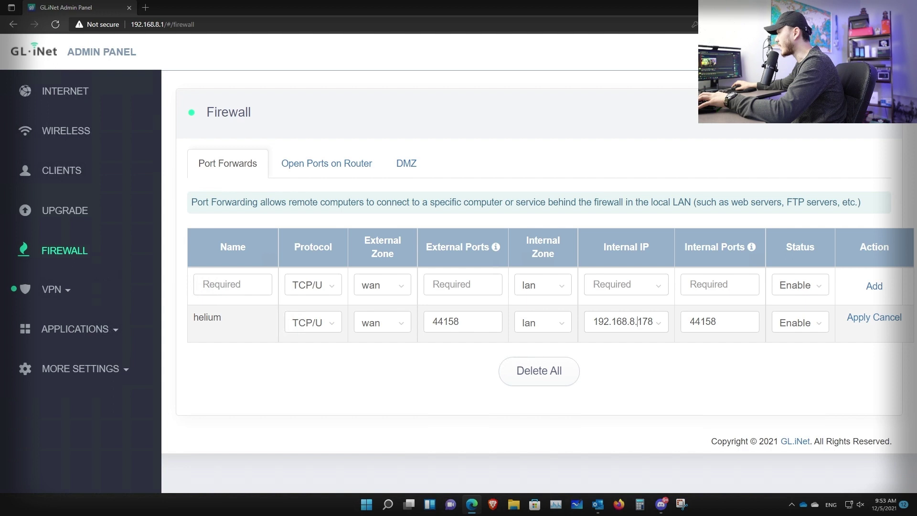
Set helium's internal IP to 192.168.8.241 for port 44158 and save the forward
{"action": "left_click_drag", "start_coordinate": [637, 321], "coordinate": [653, 322]}
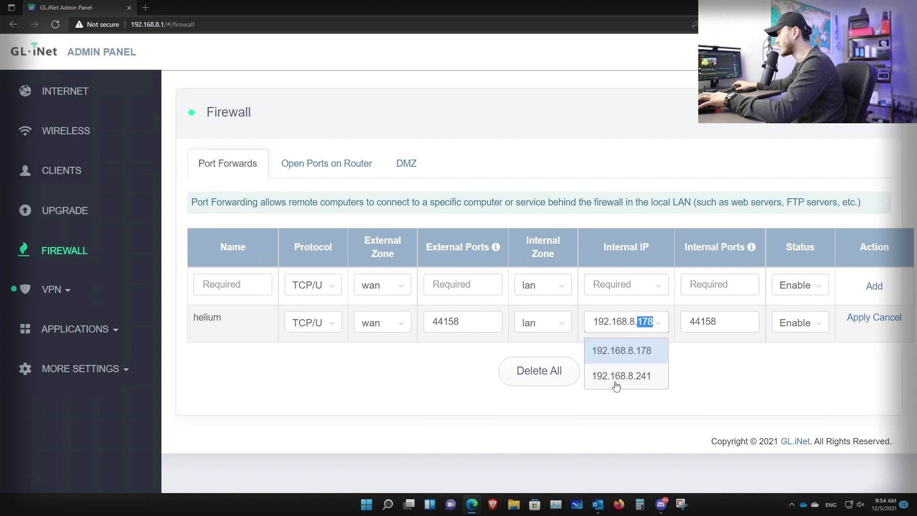
{"action": "left_click", "coordinate": [641, 385]}
{"action": "left_click", "coordinate": [657, 366]}
{"action": "left_click", "coordinate": [716, 322]}
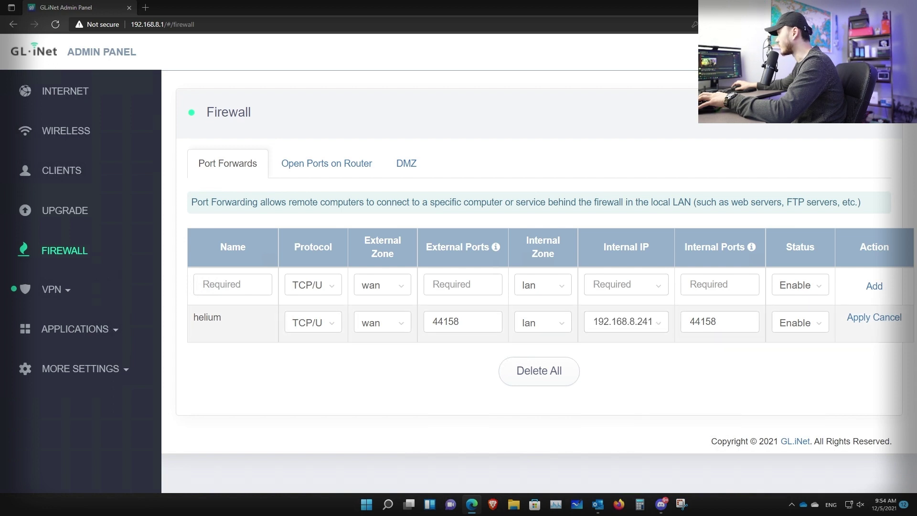
{"action": "key", "text": "shift+Left"}
{"action": "key", "text": "shift+Left"}
{"action": "key", "text": "shift+Left"}
{"action": "key", "text": "shift+Left"}
{"action": "key", "text": "shift+Left"}
{"action": "left_click", "coordinate": [858, 321]}
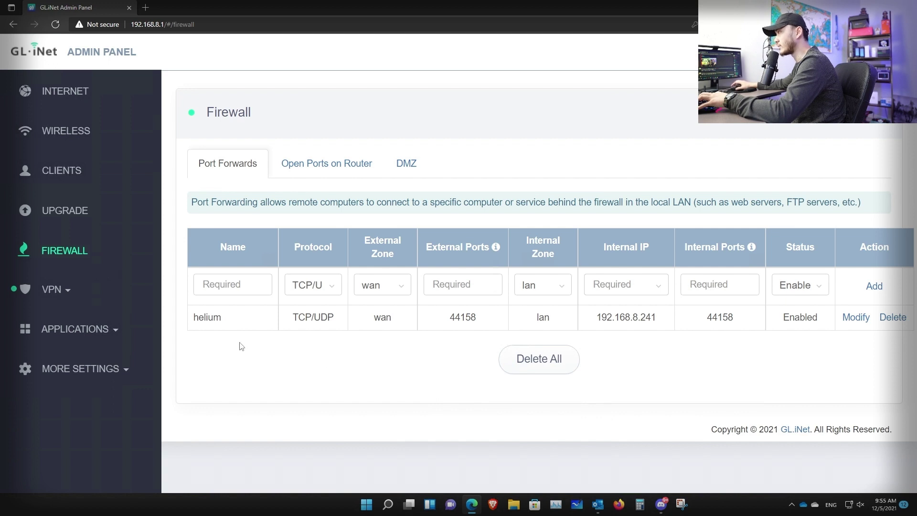
Stop and restart the WireGuard Server under VPN, then view its Management client list
{"action": "left_click", "coordinate": [63, 294]}
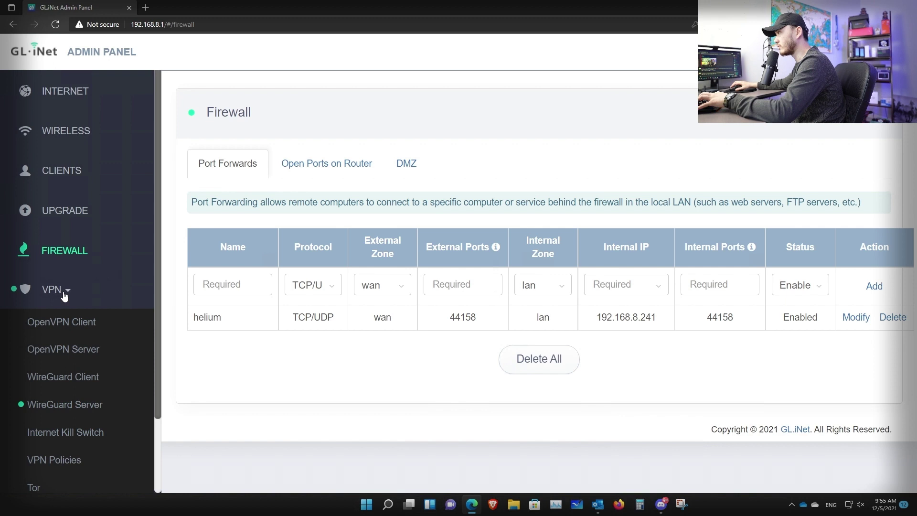
{"action": "left_click", "coordinate": [80, 409]}
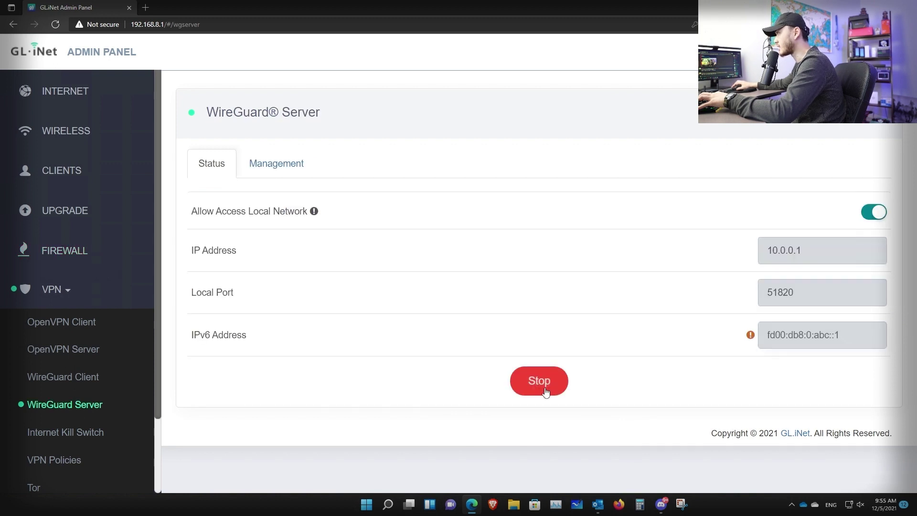
{"action": "left_click", "coordinate": [545, 390]}
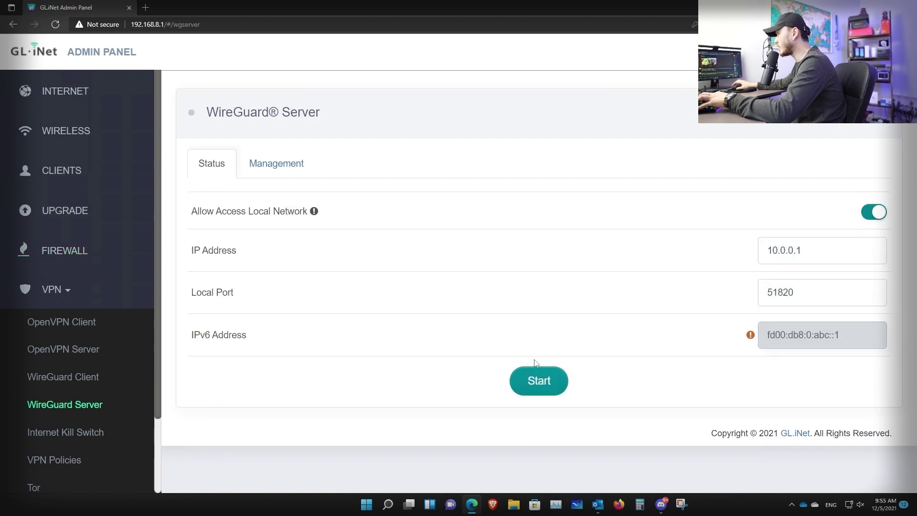
{"action": "left_click", "coordinate": [541, 392]}
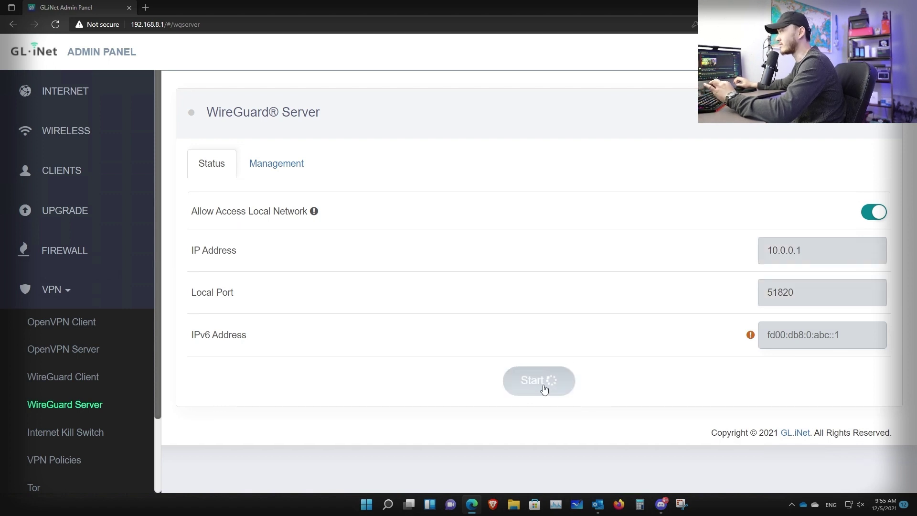
{"action": "left_click", "coordinate": [273, 164]}
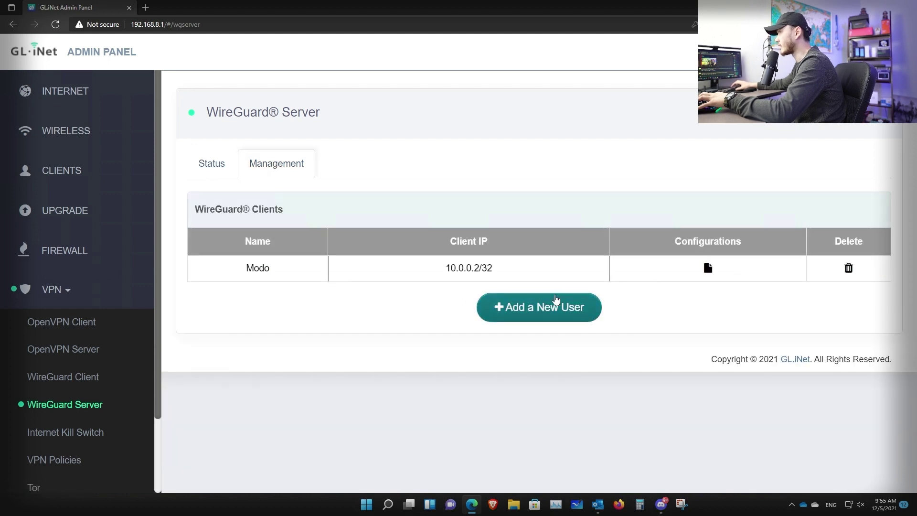
Add a WireGuard client named 'modoe2' and open its configuration
{"action": "left_click", "coordinate": [549, 314]}
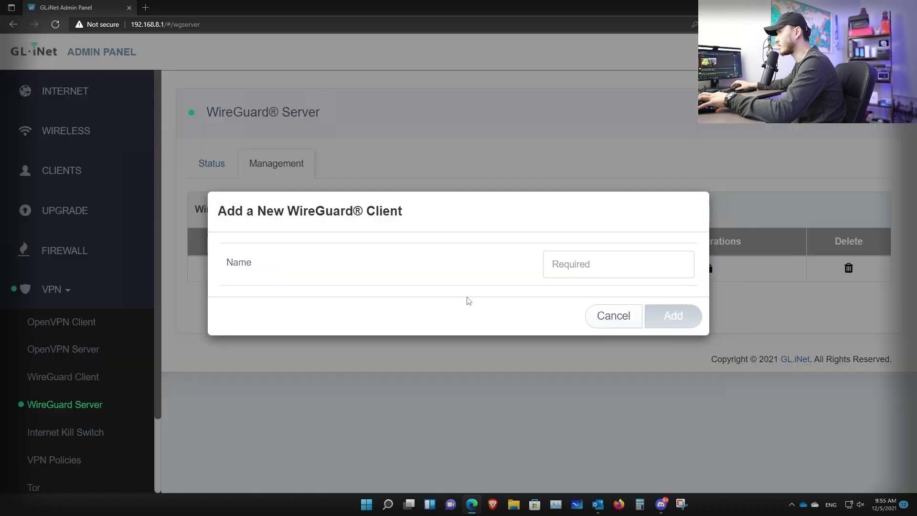
{"action": "type", "text": "modoe2"}
{"action": "key", "text": "Return"}
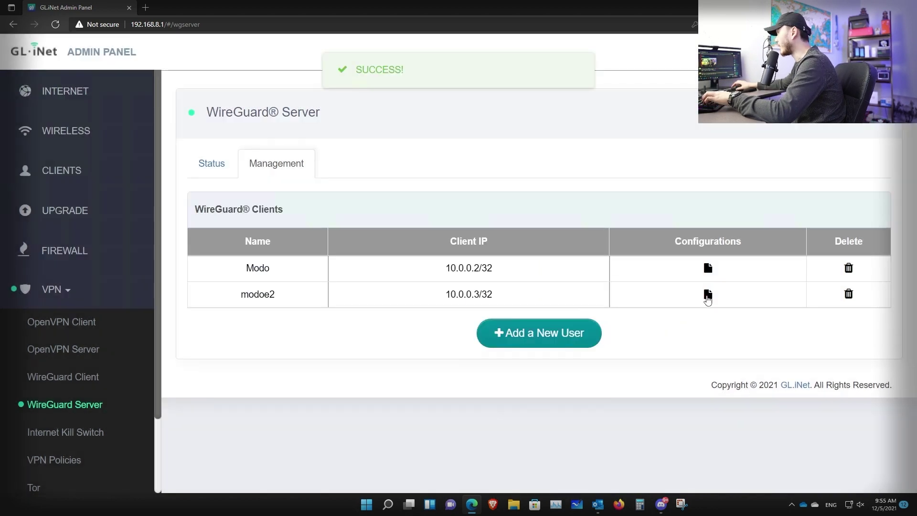
{"action": "left_click", "coordinate": [708, 294]}
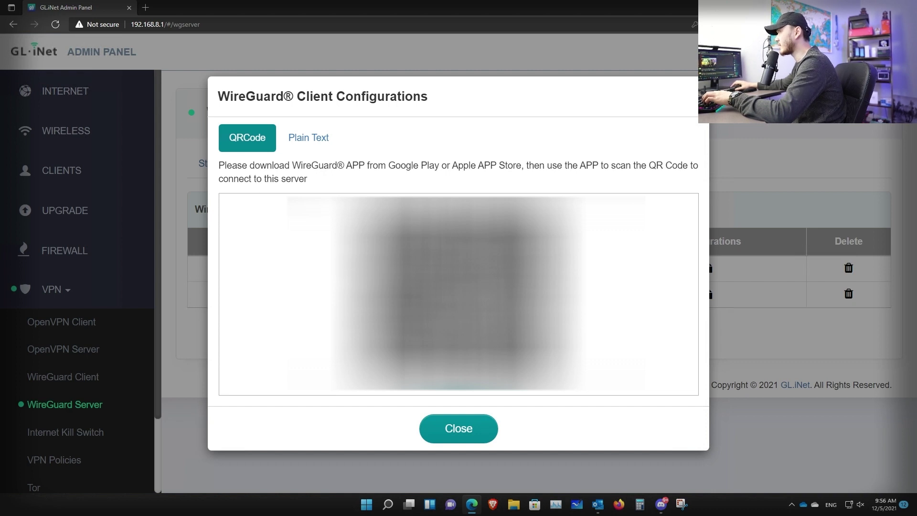
Show the client configuration as Plain Text and select the config text
{"action": "left_click_drag", "start_coordinate": [428, 165], "coordinate": [544, 165]}
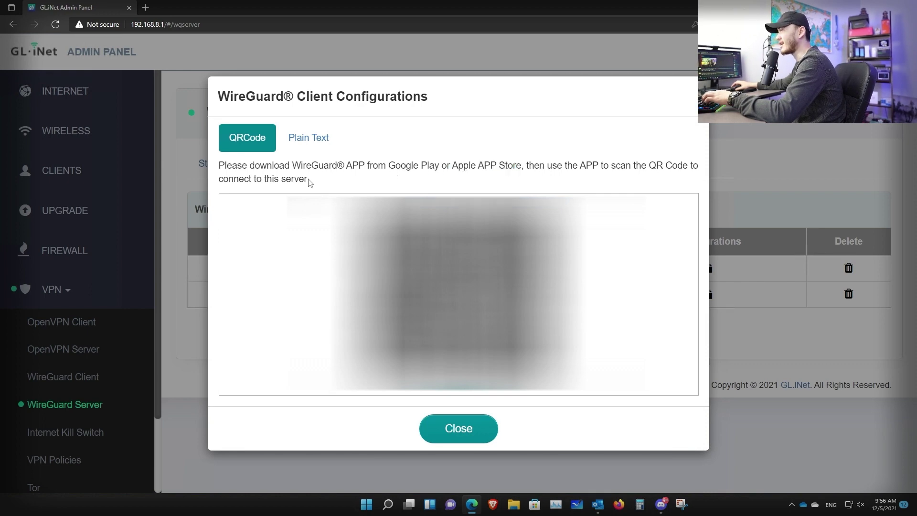
{"action": "left_click_drag", "start_coordinate": [307, 180], "coordinate": [219, 165]}
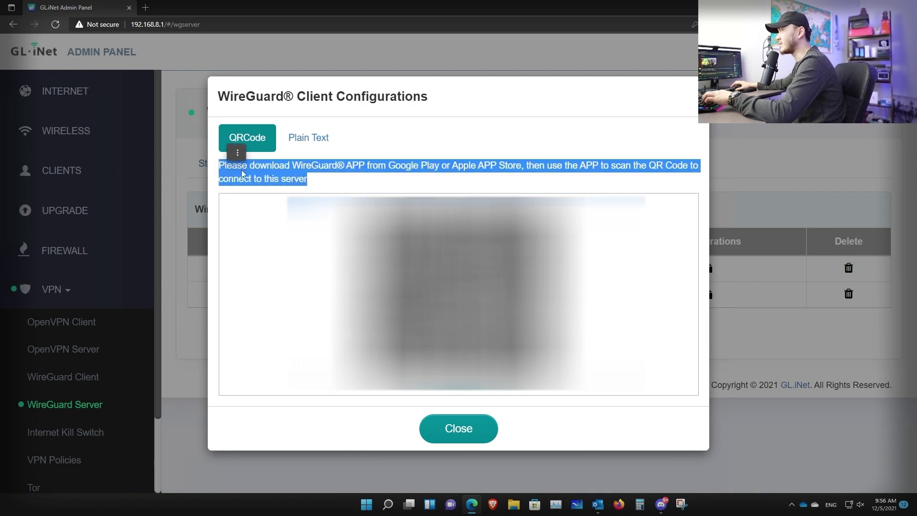
{"action": "left_click", "coordinate": [297, 177]}
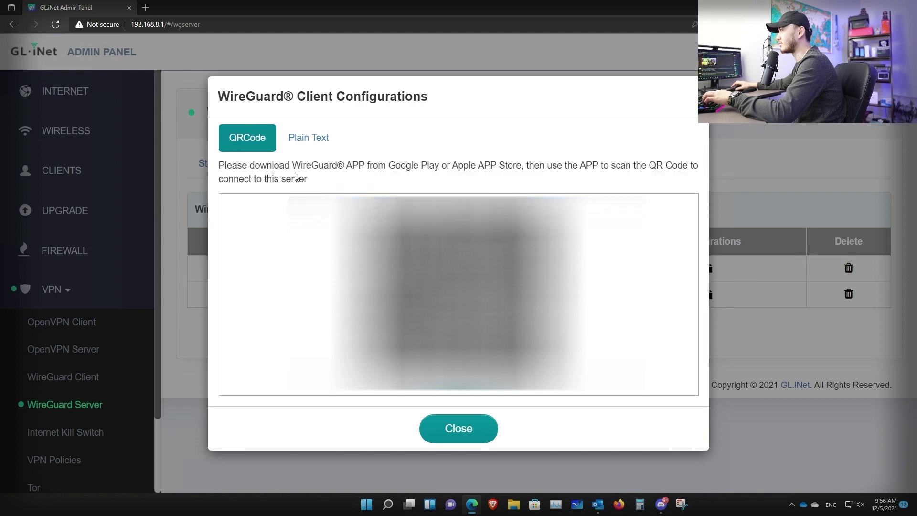
{"action": "left_click", "coordinate": [309, 139]}
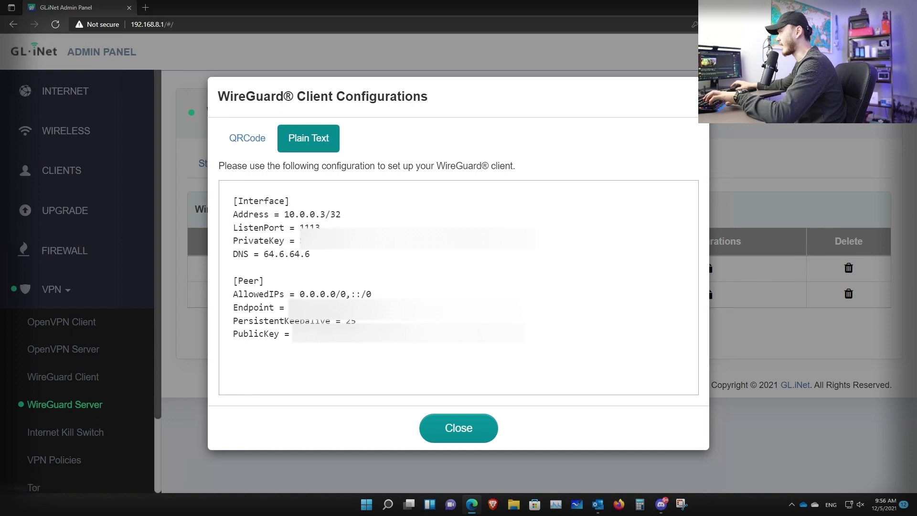
{"action": "left_click_drag", "start_coordinate": [528, 340], "coordinate": [238, 191]}
Search 'wireguard', download the Windows installer from wireguard.com/install, and allow it to run
{"action": "left_click", "coordinate": [145, 8]}
{"action": "type", "text": "wireguard"}
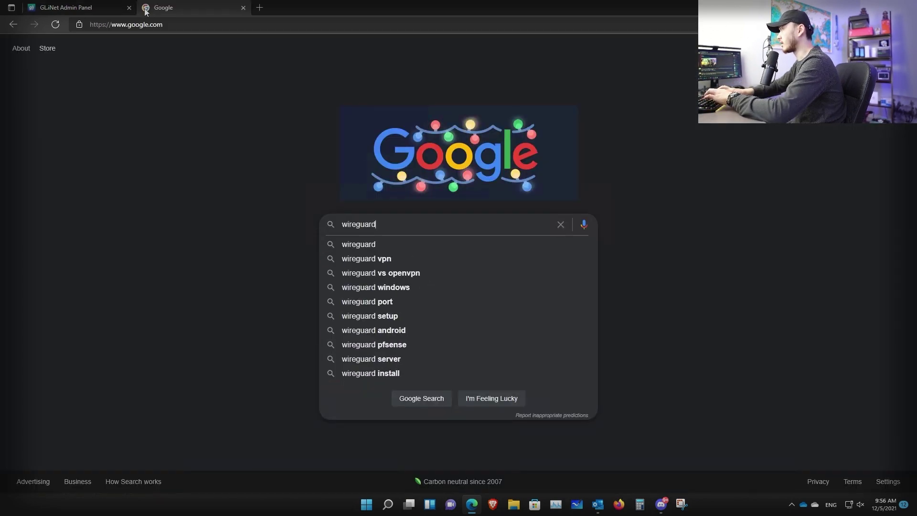
{"action": "key", "text": "Return"}
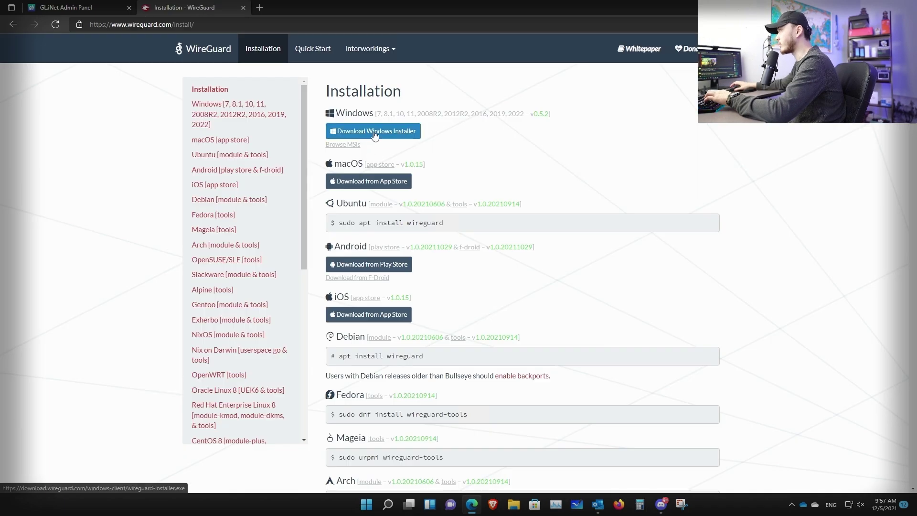
{"action": "left_click", "coordinate": [375, 132]}
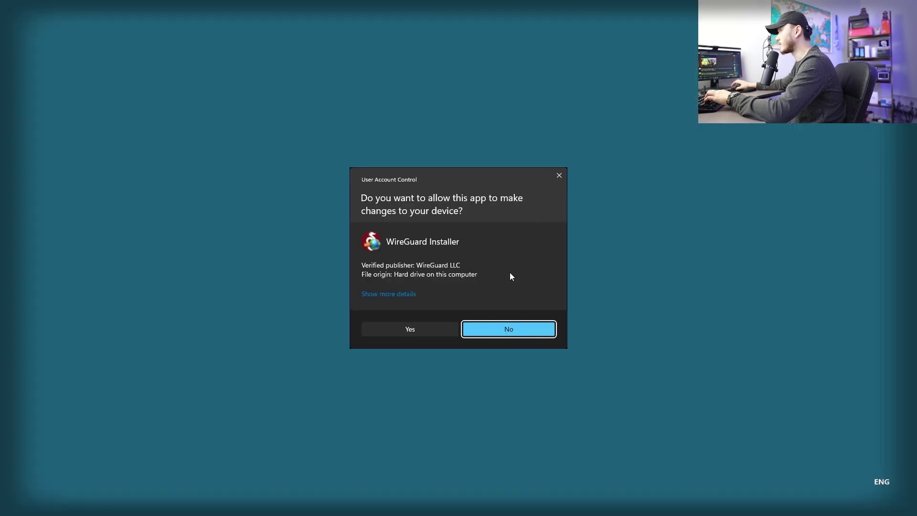
{"action": "left_click", "coordinate": [410, 330]}
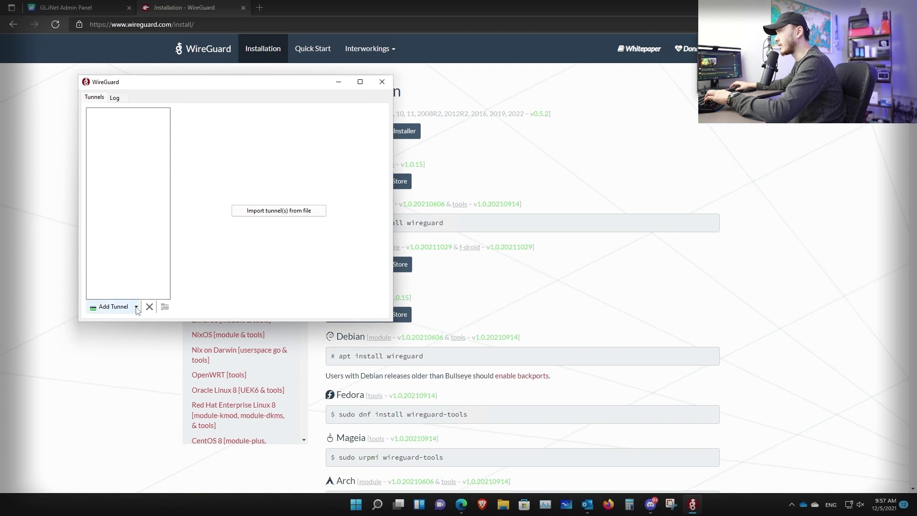
Add an empty WireGuard tunnel named momhotspot
{"action": "left_click", "coordinate": [137, 310]}
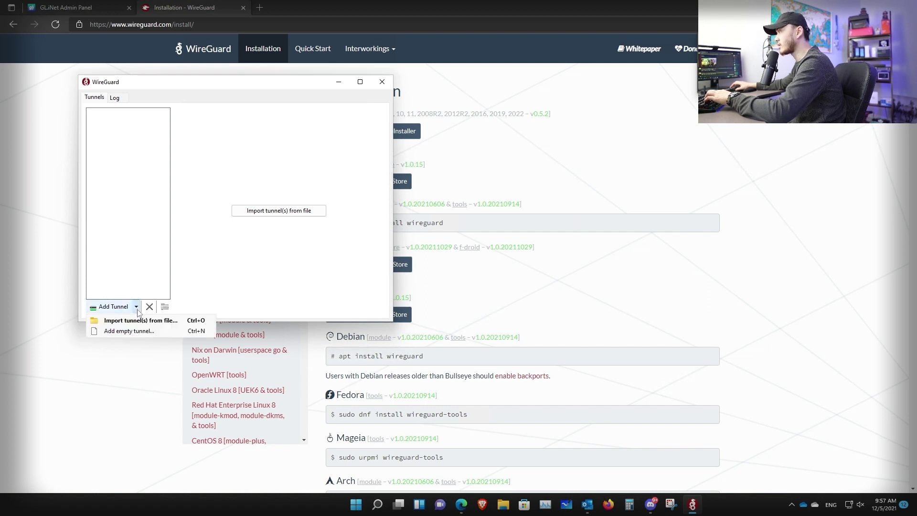
{"action": "left_click", "coordinate": [139, 331]}
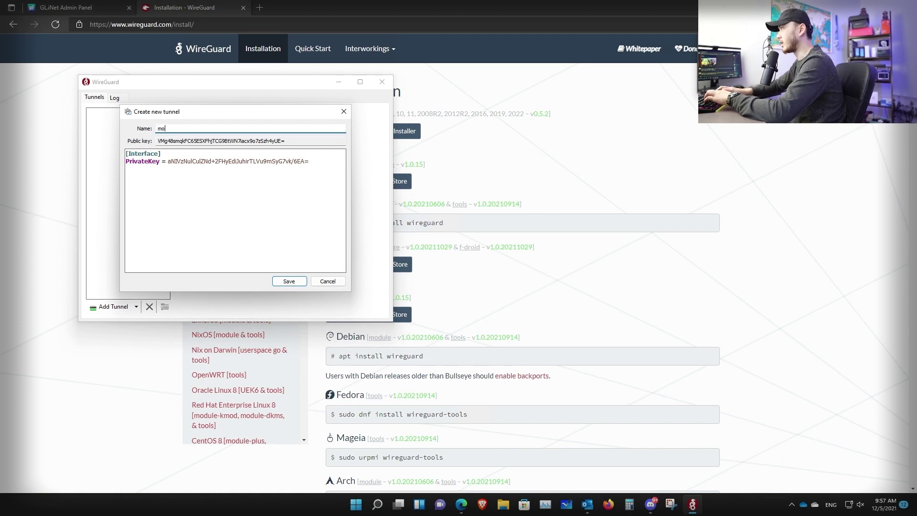
{"action": "type", "text": "momhotspot"}
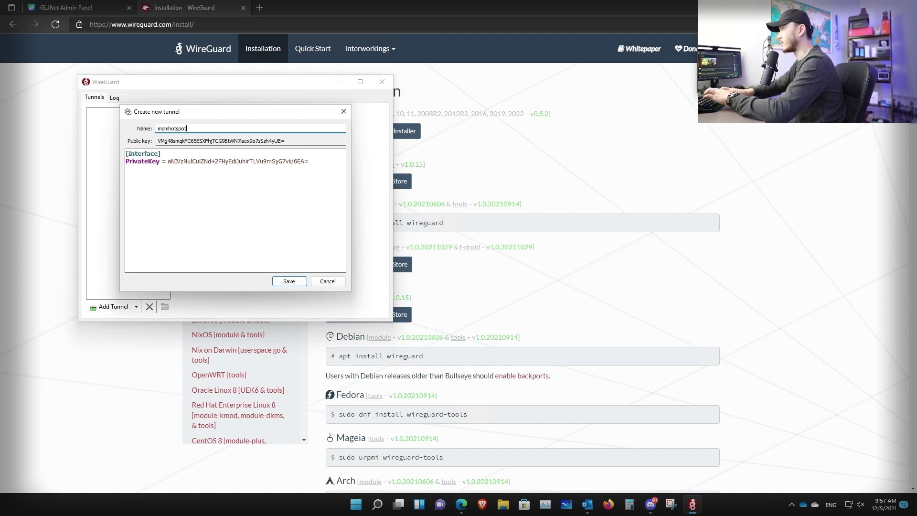
Replace the template with the pasted client config, save, and activate momhotspot
{"action": "left_click_drag", "start_coordinate": [310, 161], "coordinate": [94, 149]}
{"action": "key", "text": "ctrl+v"}
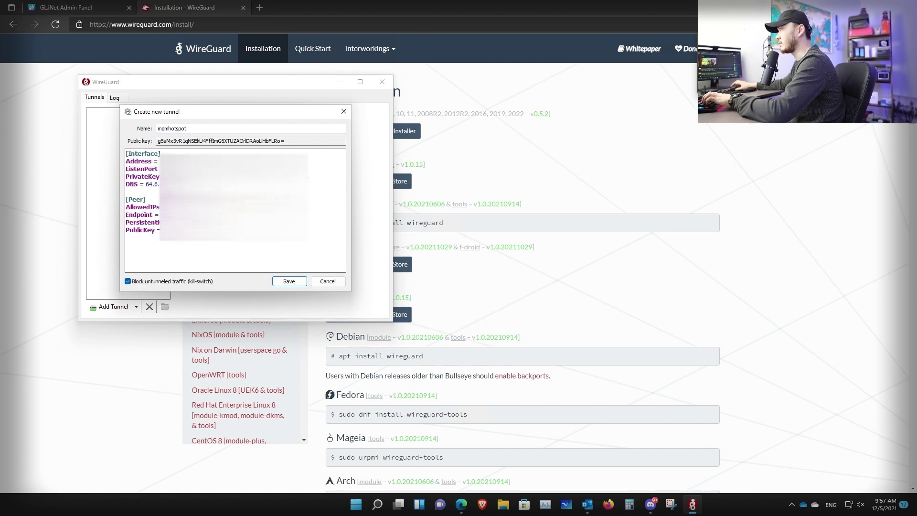
{"action": "left_click", "coordinate": [289, 281]}
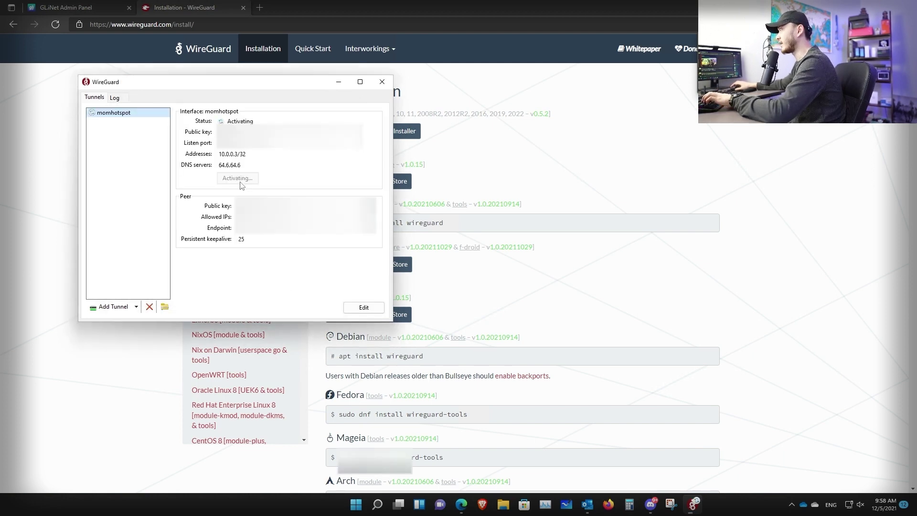
{"action": "left_click", "coordinate": [239, 179]}
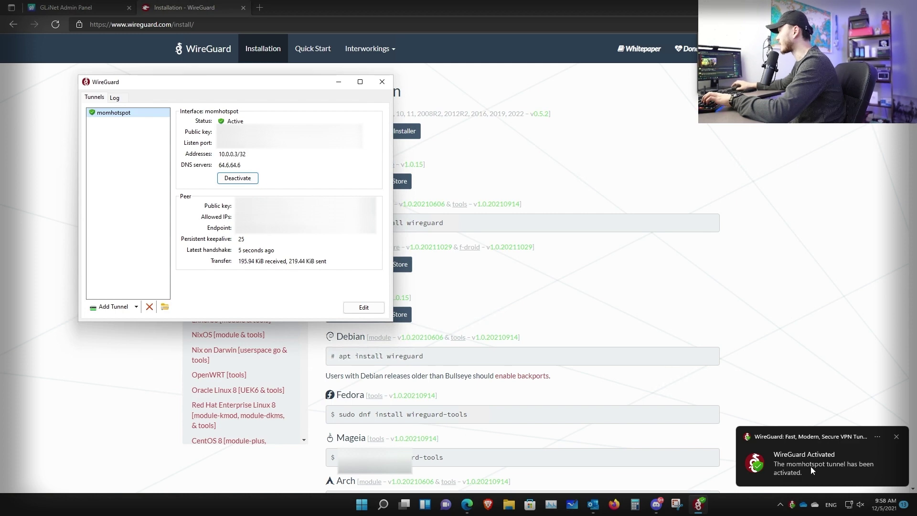